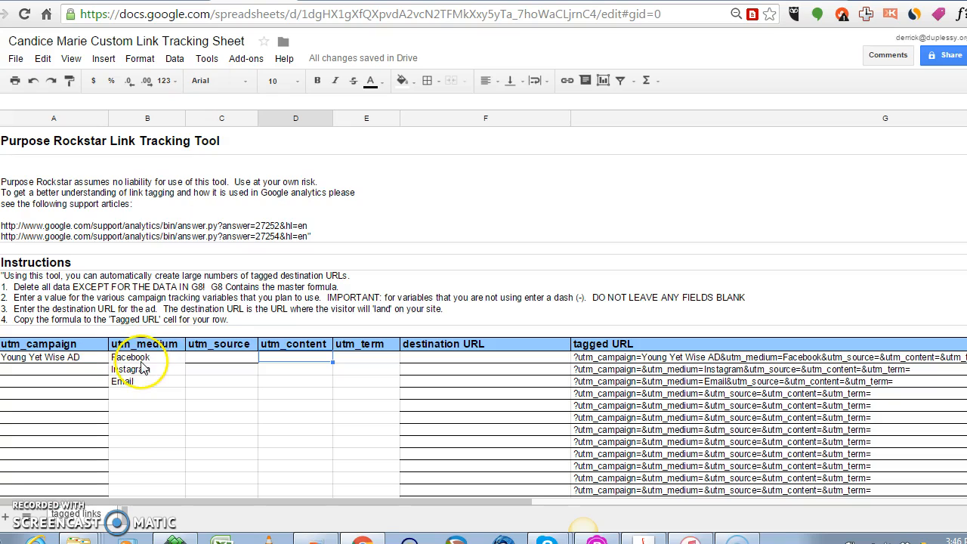
# - Review the campaign name and the Facebook, Instagram and Email medium entries in the link tracking table
pyautogui.click(75, 358)
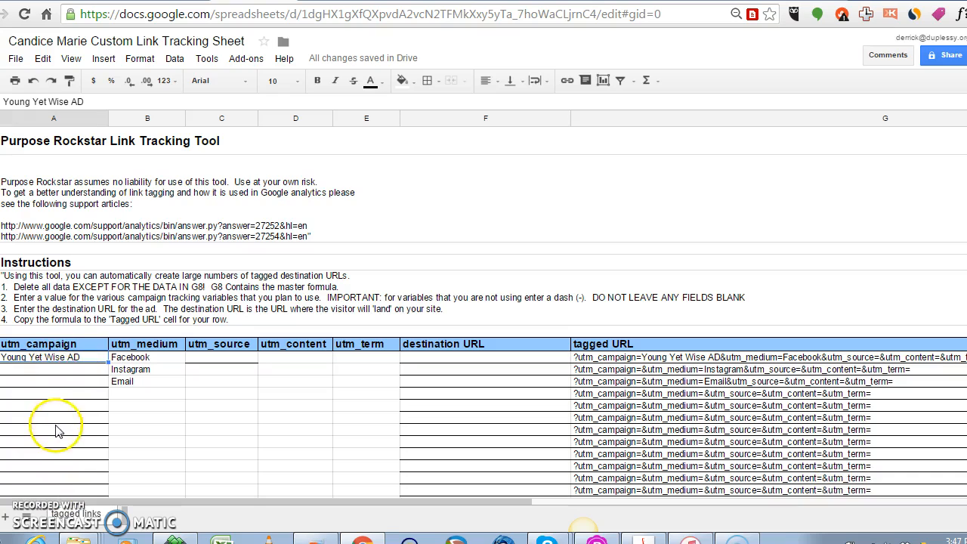
pyautogui.click(143, 361)
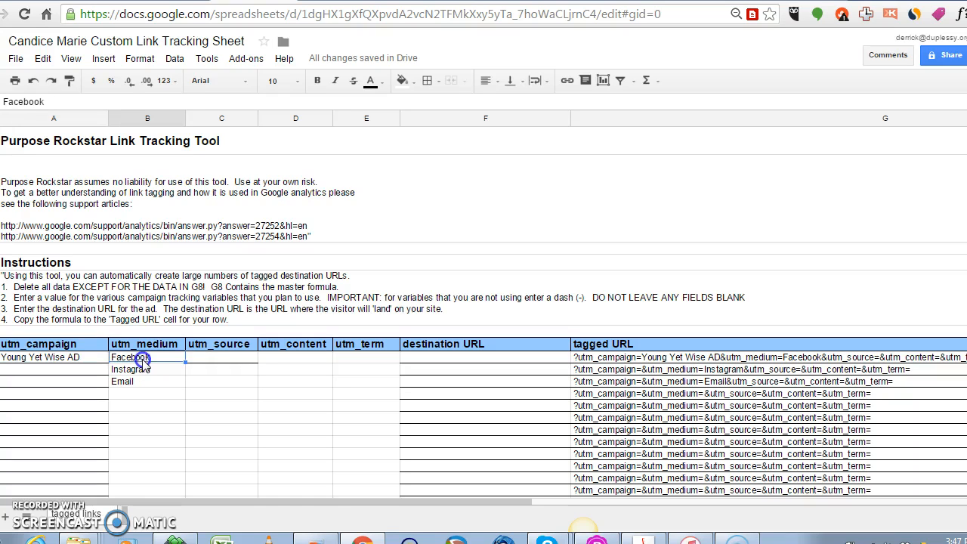
pyautogui.click(138, 374)
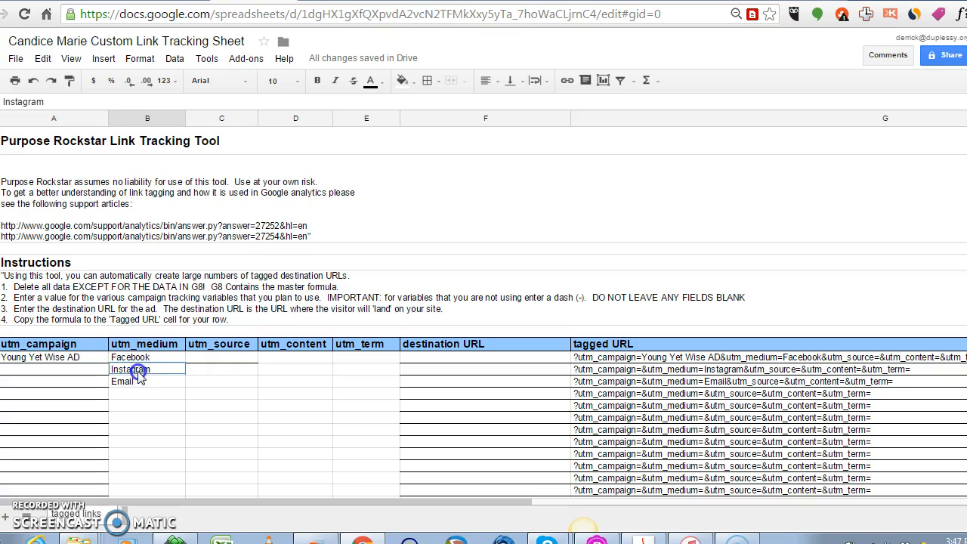
pyautogui.click(138, 384)
# - Enter Facebook Ad as the utm_source of the Young Yet Wise AD row
pyautogui.click(211, 360)
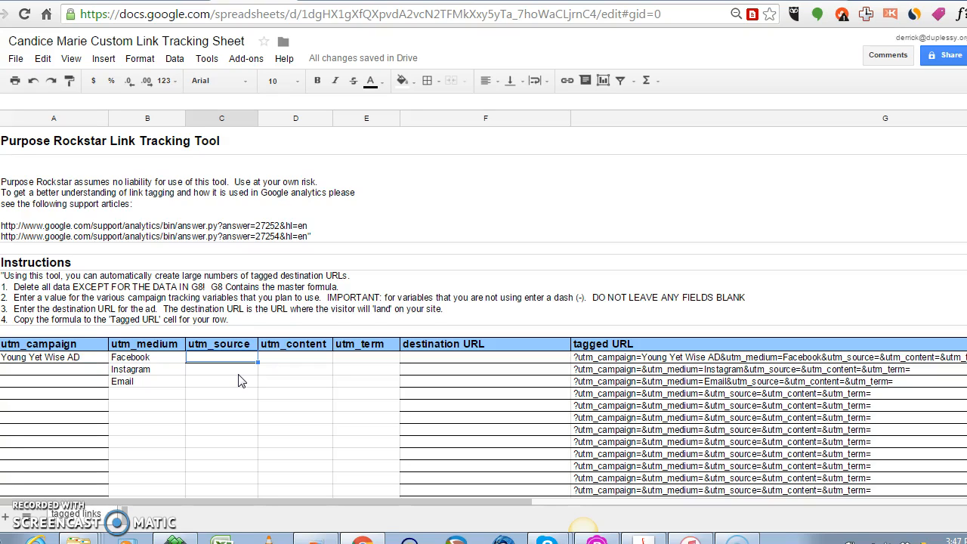
pyautogui.click(234, 356)
pyautogui.write('Facebook Ad')
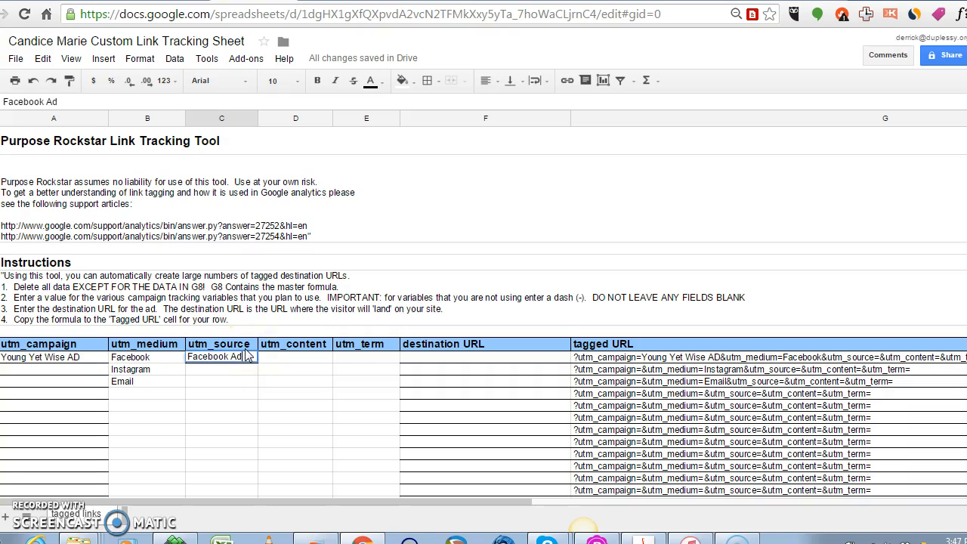
pyautogui.press('Return')
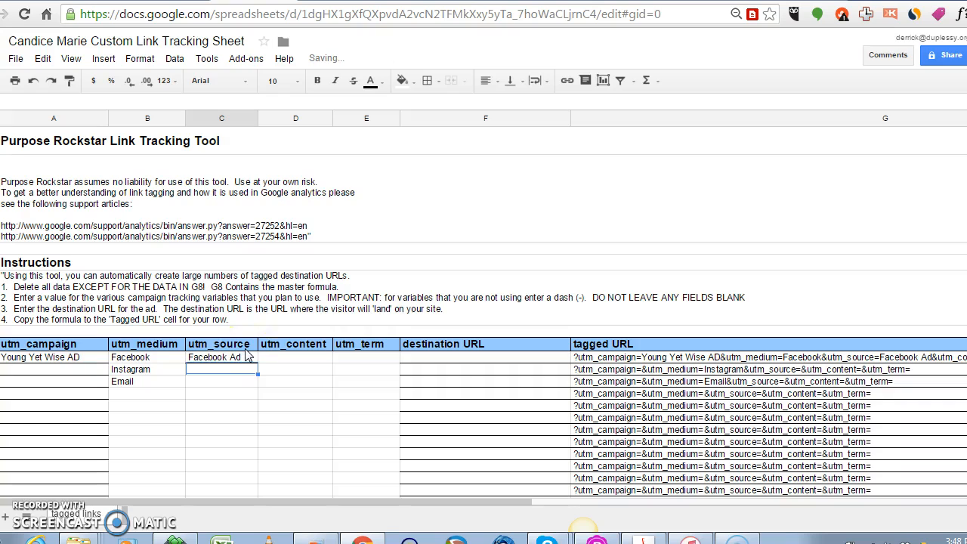
# - Replace the utm_source of the Young Yet Wise AD row with Facebook Group X
pyautogui.click(246, 362)
pyautogui.write('Faceboo')
pyautogui.press('BackSpace')
pyautogui.write('ok Group')
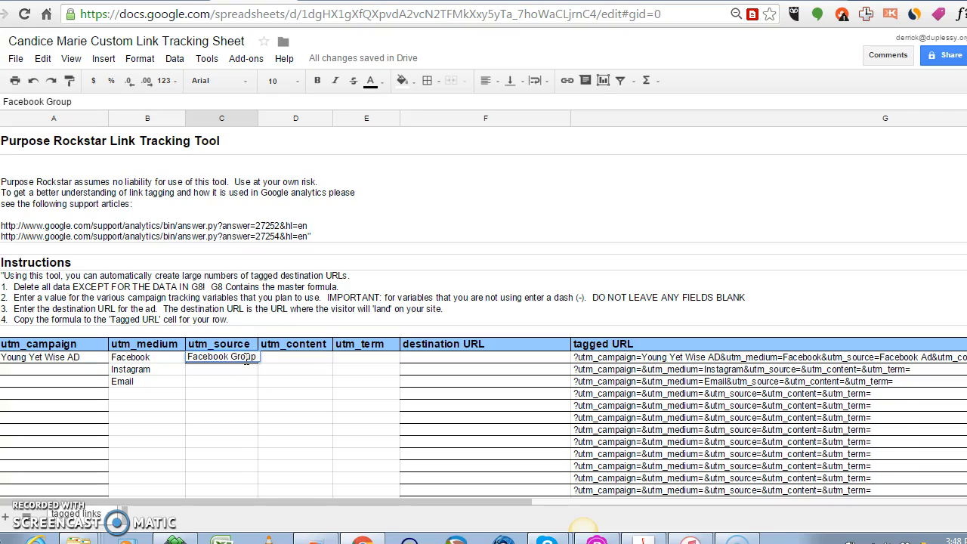
pyautogui.write(' X')
pyautogui.press('Return')
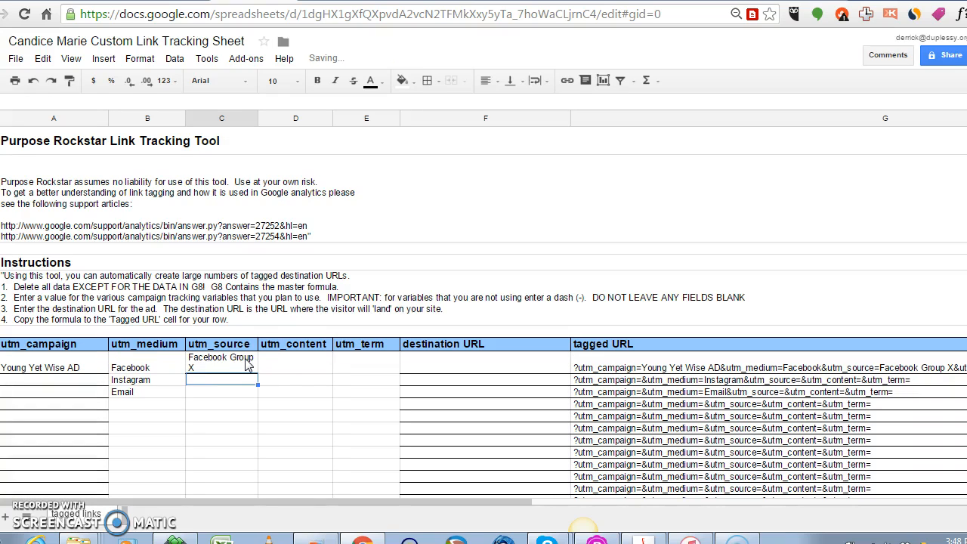
pyautogui.click(286, 366)
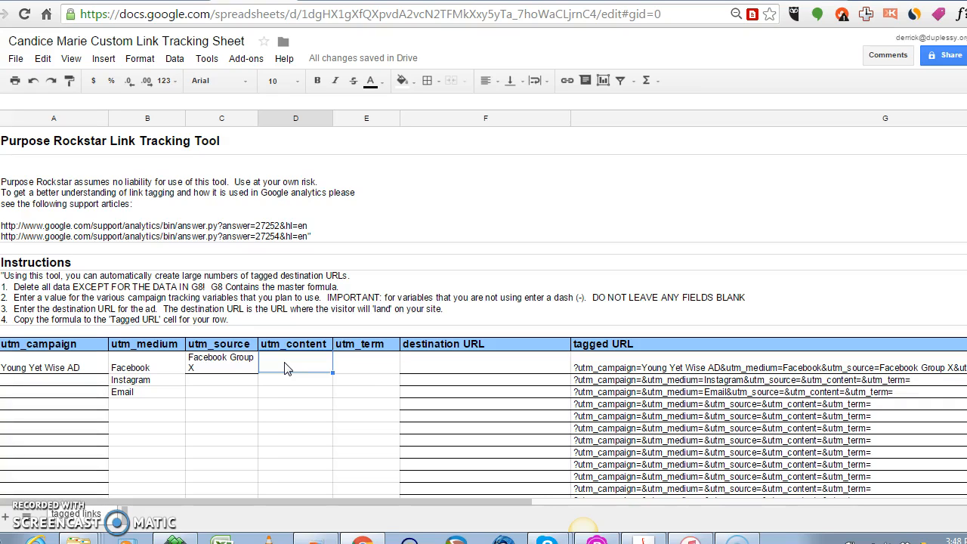
pyautogui.click(344, 366)
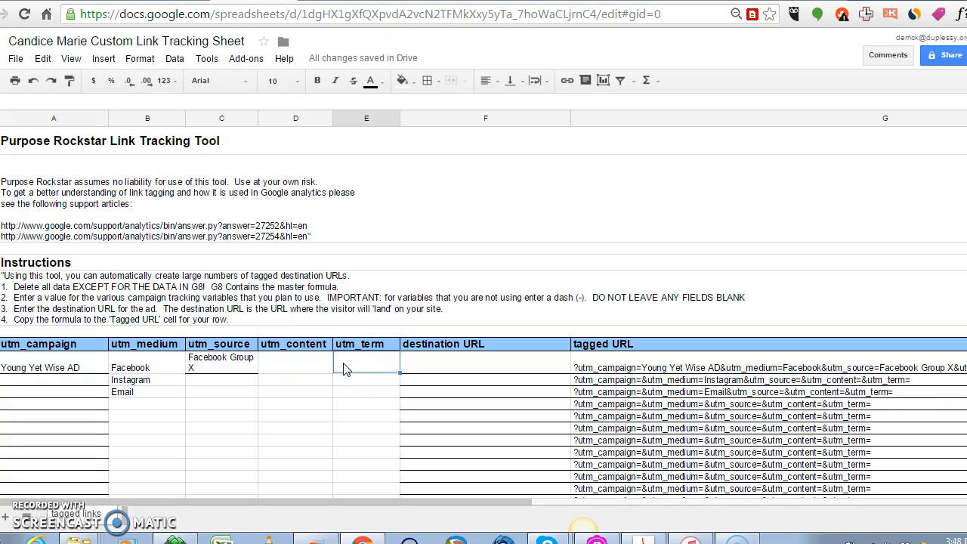
pyautogui.click(428, 374)
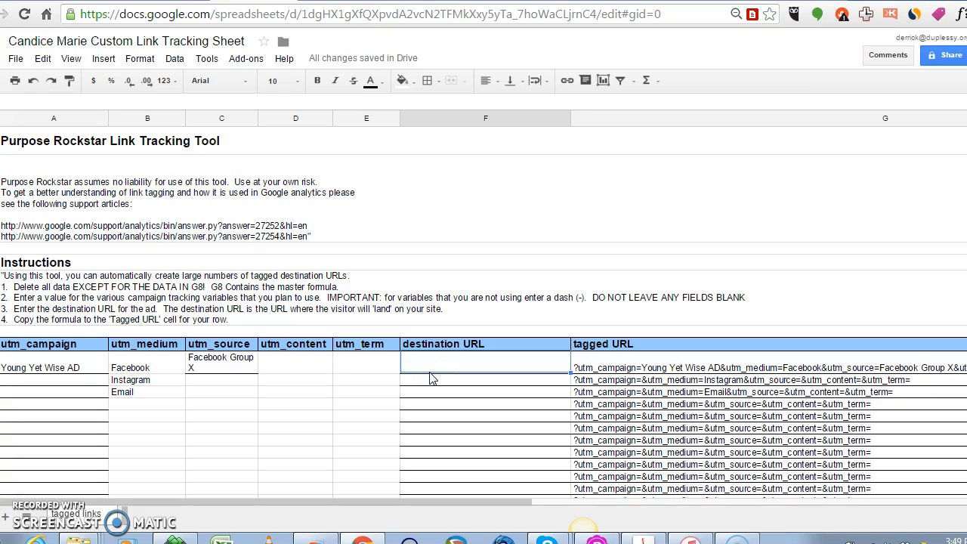
pyautogui.write('youn')
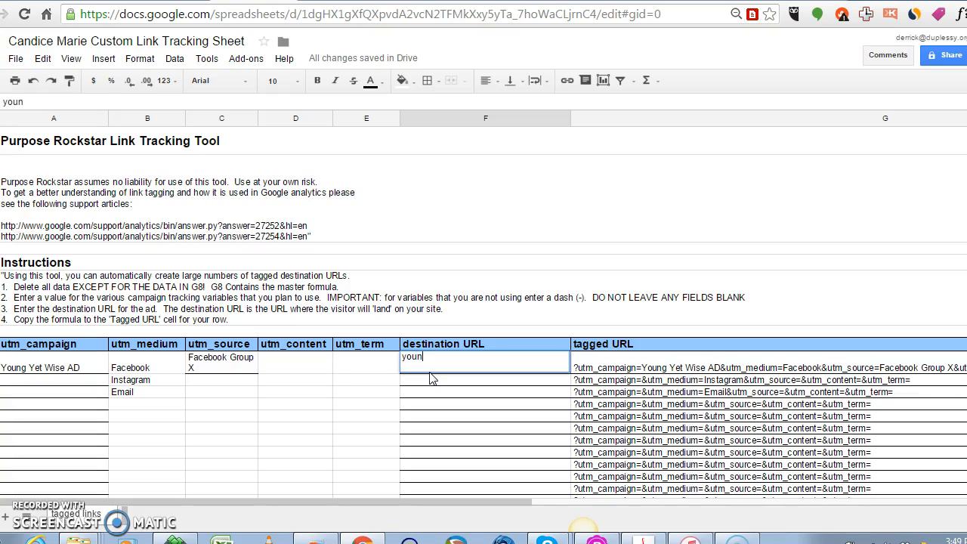
pyautogui.write('gyetwise.com')
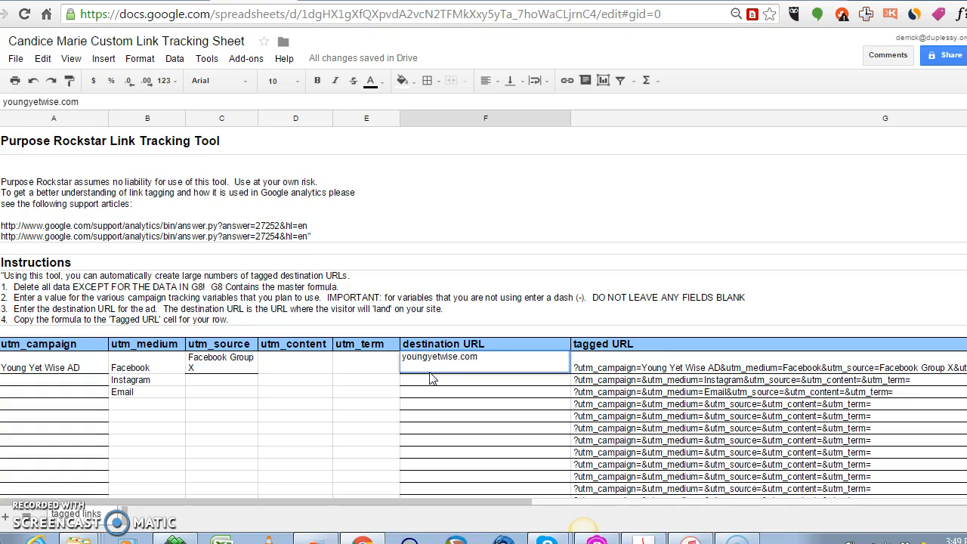
pyautogui.click(403, 357)
pyautogui.write('http')
pyautogui.write('://')
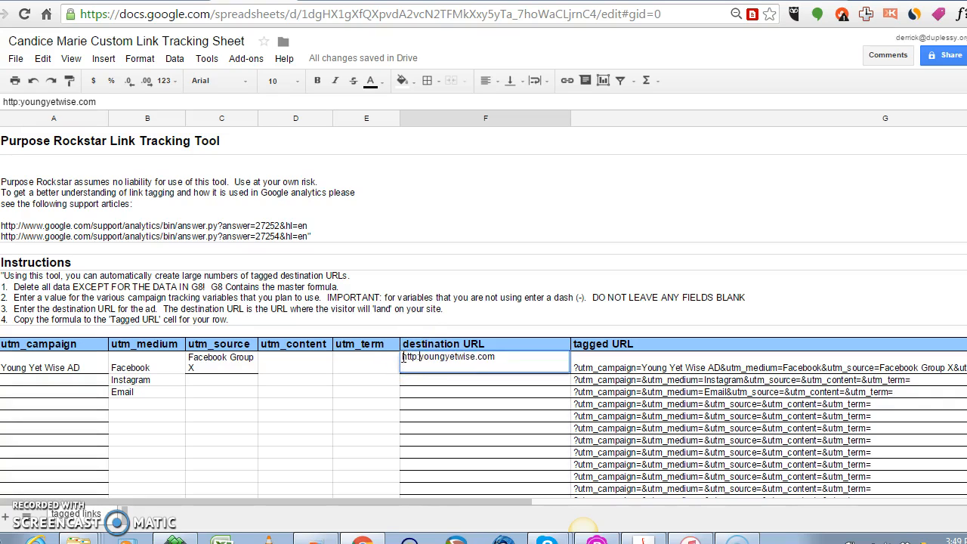
pyautogui.click(437, 365)
pyautogui.press('Return')
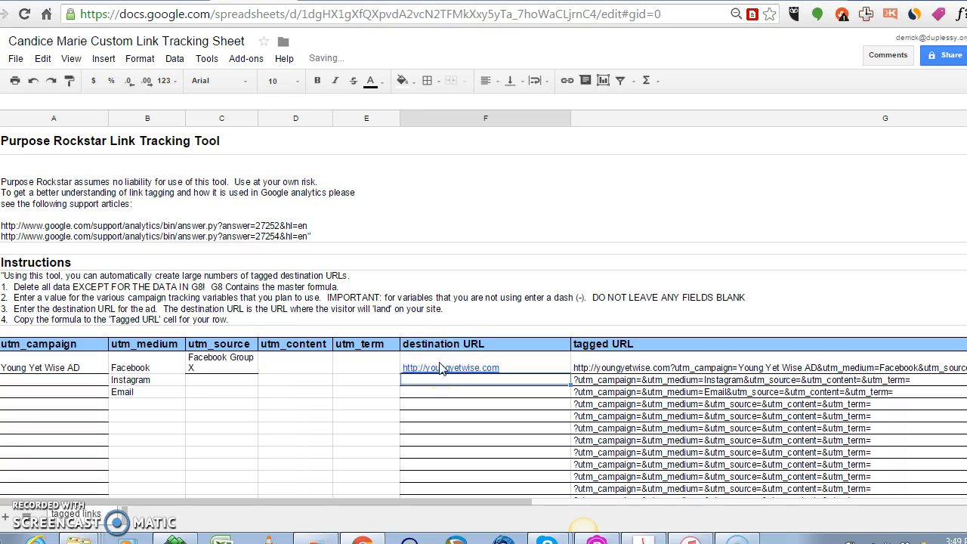
# - Copy the tagged URL of the Young Yet Wise AD row
pyautogui.moveTo(454, 361)
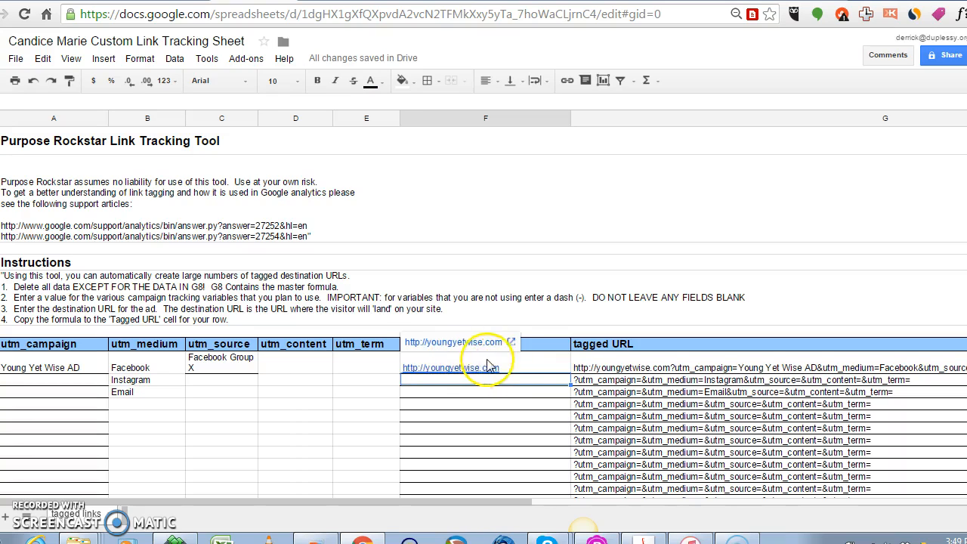
pyautogui.click(535, 369)
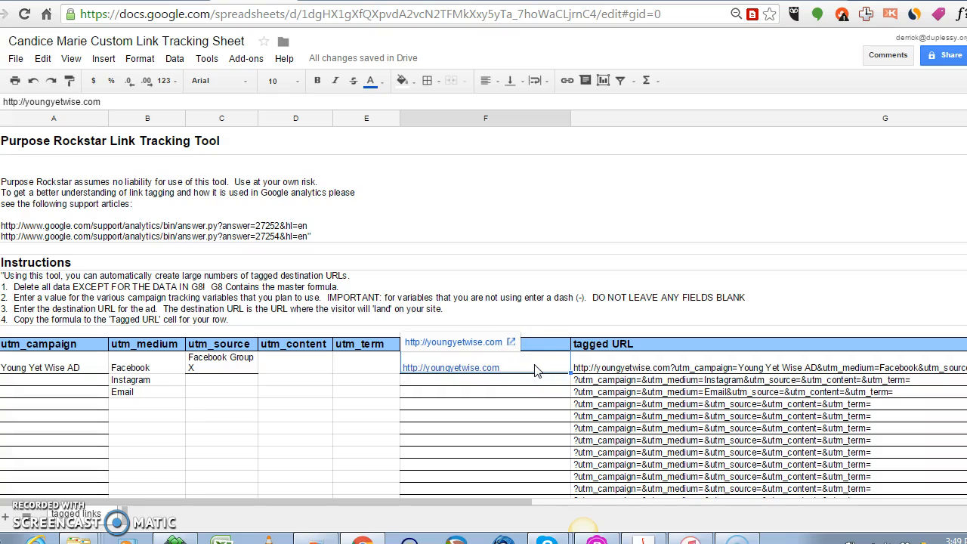
pyautogui.press('Right')
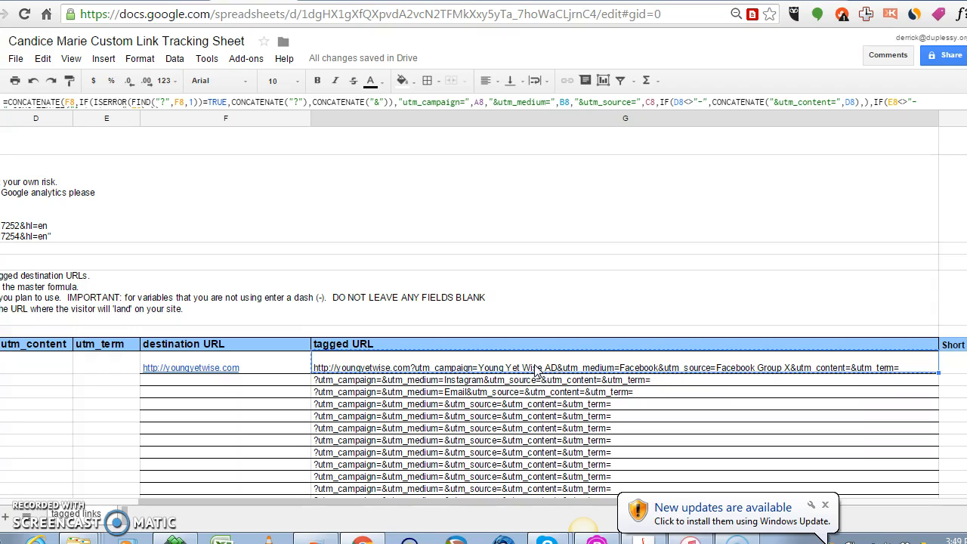
pyautogui.press('Right')
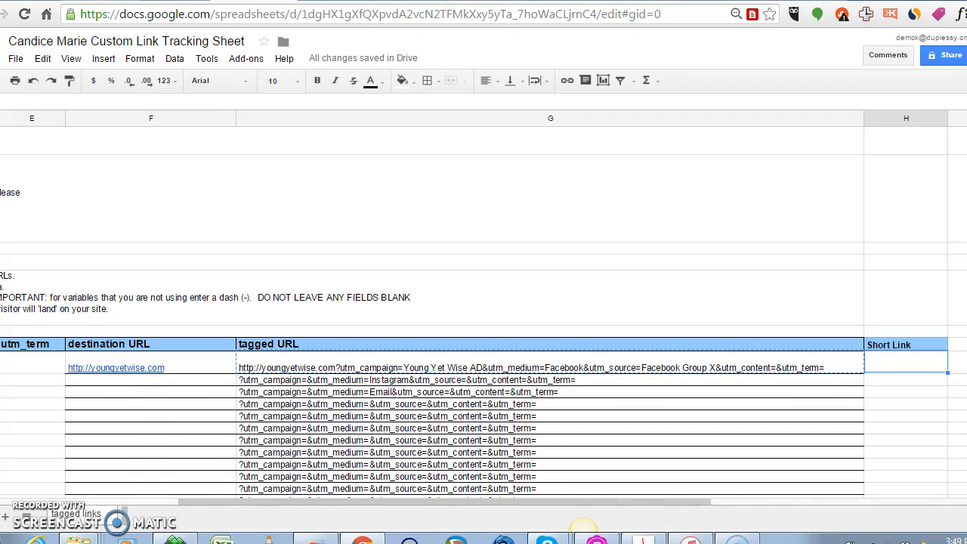
# - Load the goo.gl URL shortener in the browser tab that holds the Google Drive search results
pyautogui.click(47, 1)
pyautogui.click(119, 13)
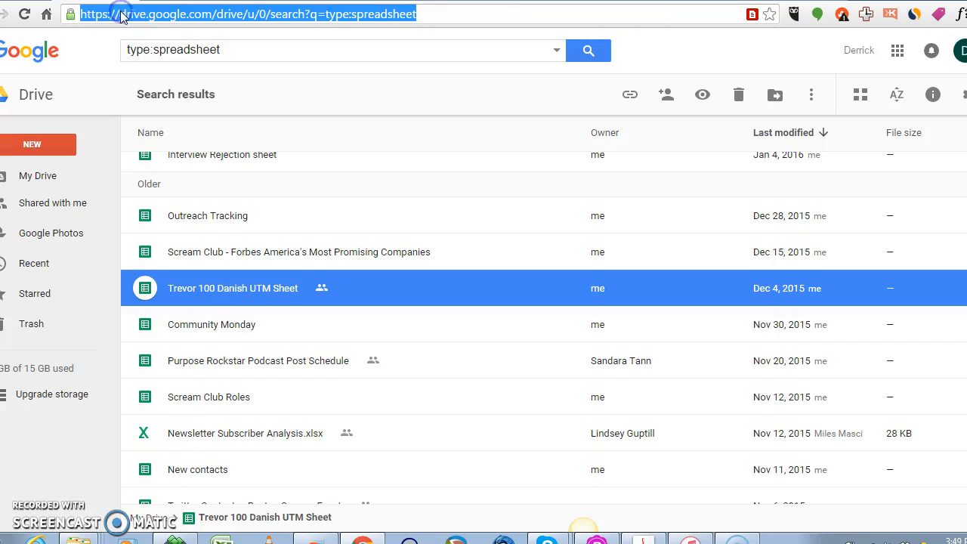
pyautogui.write('goo.gl')
pyautogui.press('Return')
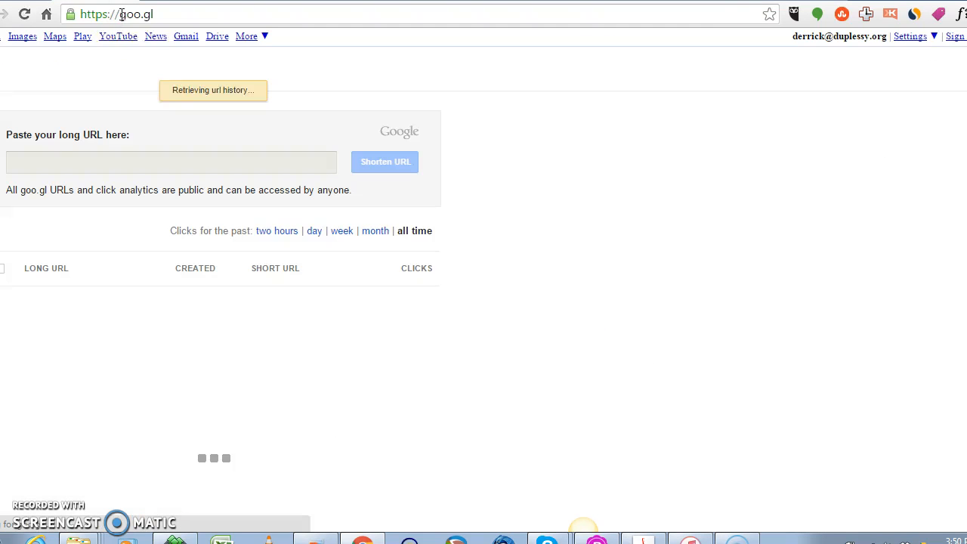
# - Paste the copied tagged URL into the shortener and generate its goo.gl short link
pyautogui.click(158, 167)
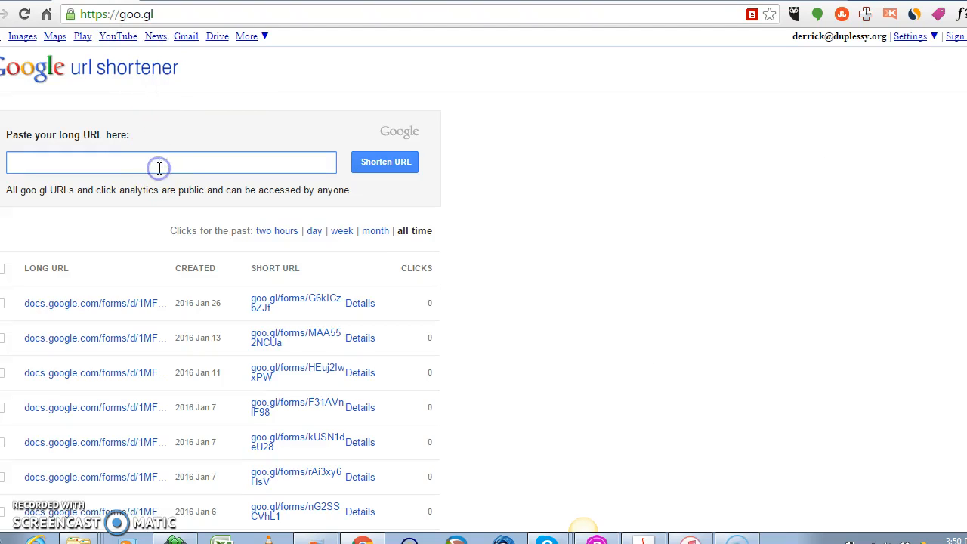
pyautogui.hotkey('ctrl', 'v')
pyautogui.click(366, 164)
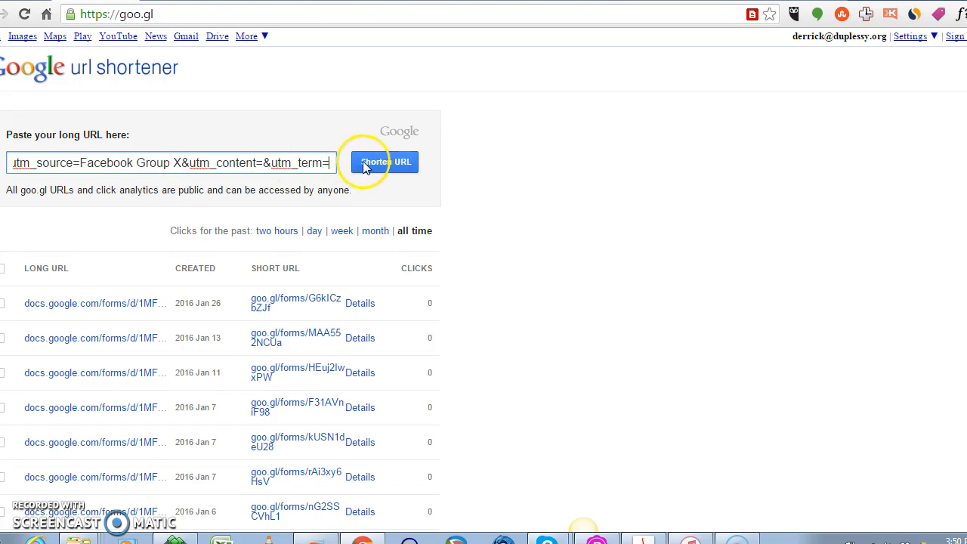
pyautogui.click(384, 166)
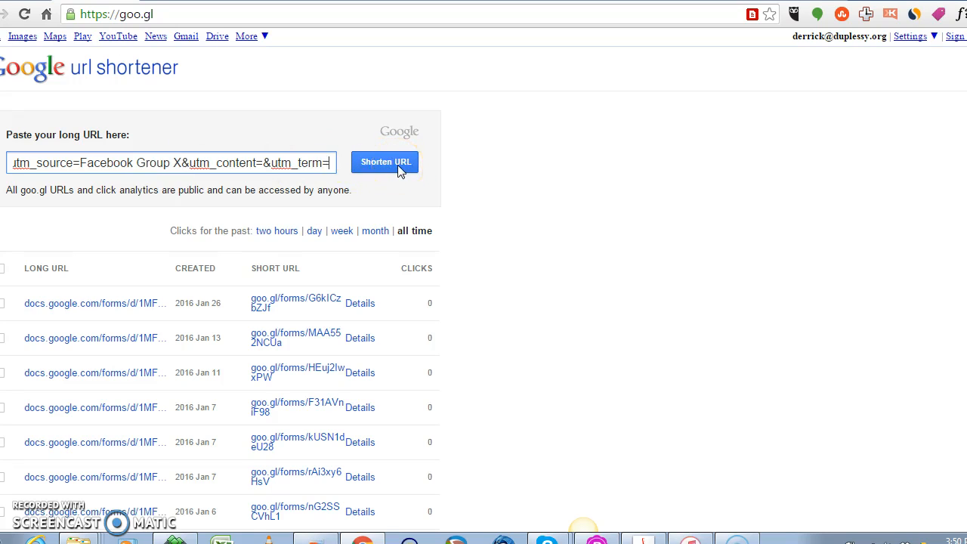
pyautogui.click(399, 167)
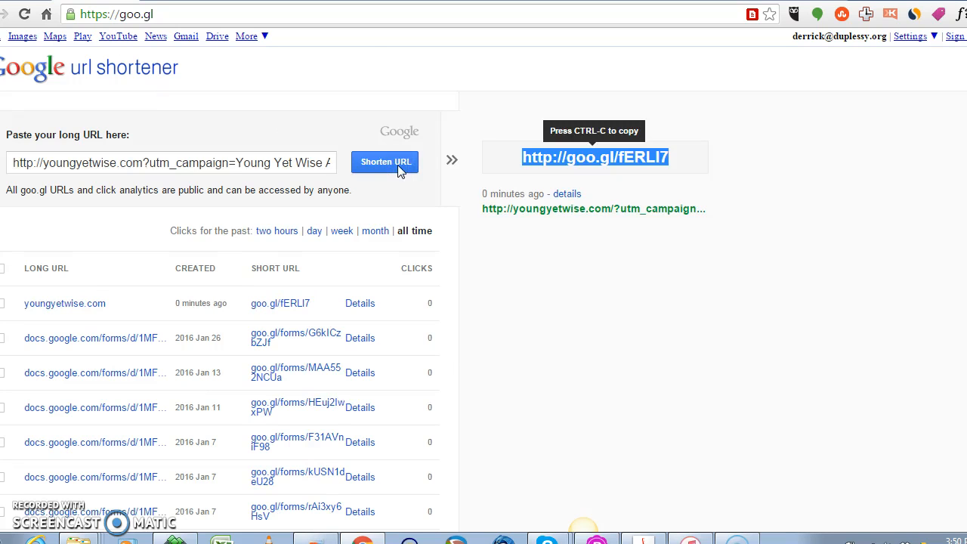
pyautogui.click(254, 1)
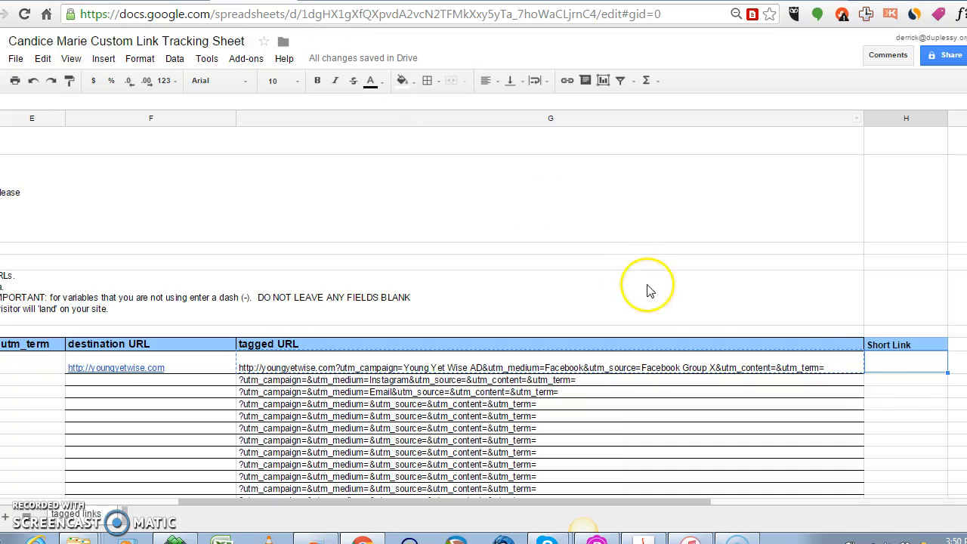
pyautogui.click(900, 358)
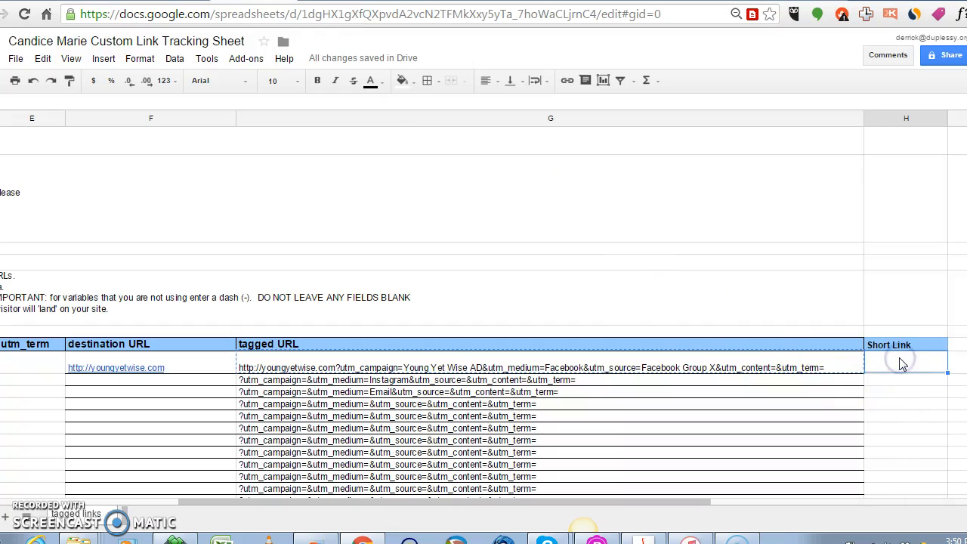
pyautogui.write('http://goo.gl/fERLI7')
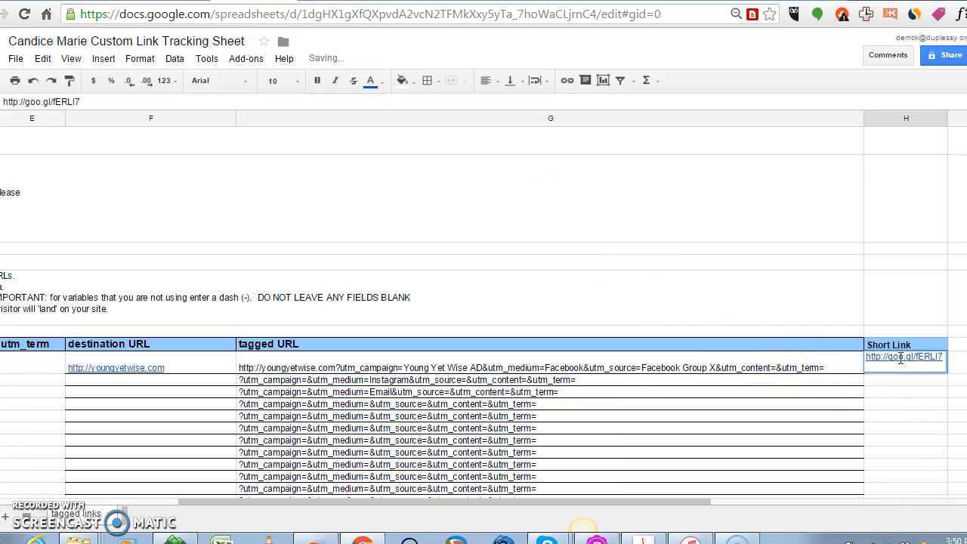
pyautogui.press('Return')
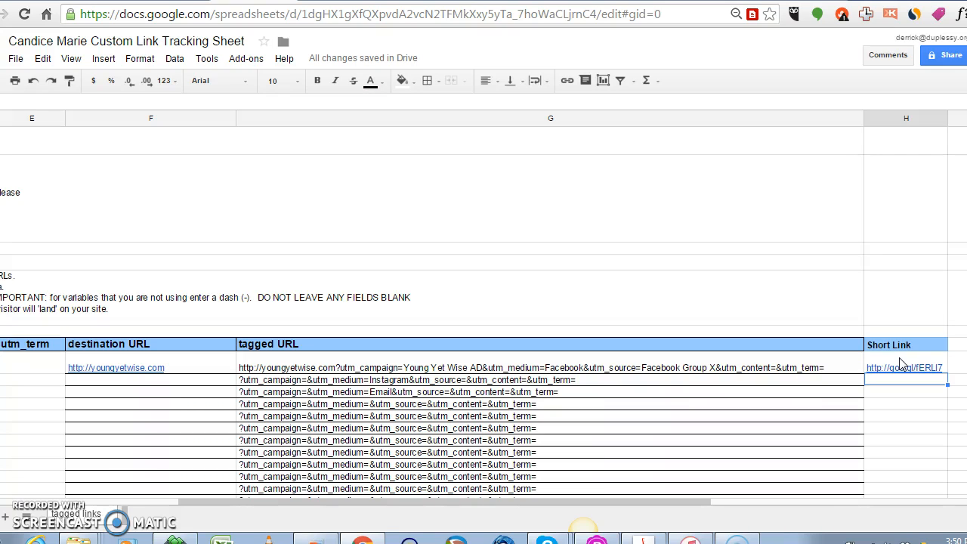
# - Review the tracking table from the short link column back to the Instagram and Email medium entries
pyautogui.click(899, 366)
pyautogui.press('Left')
pyautogui.press('Left')
pyautogui.press('Left')
pyautogui.press('Left')
pyautogui.press('Left')
pyautogui.press('Left')
pyautogui.press('Left')
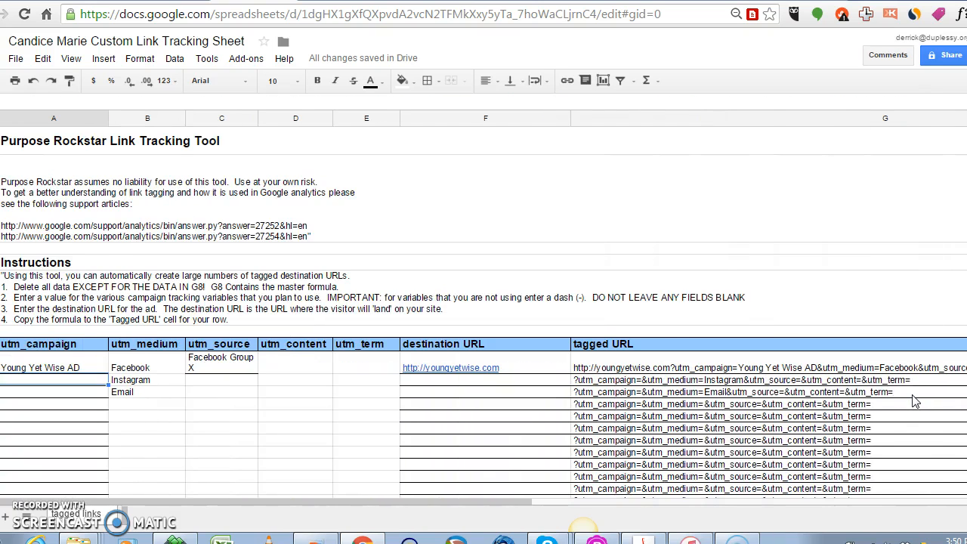
pyautogui.press('Right')
pyautogui.press('Down')
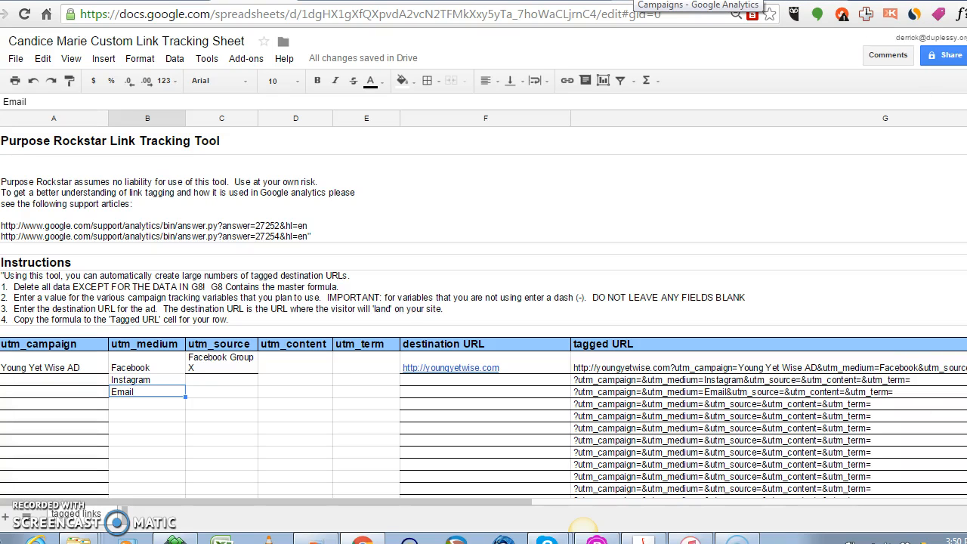
# - Compare the campaign name in the Google Analytics campaign report with the utm_campaign entries in the Scream Club Boston UTM sheet
pyautogui.click(695, 1)
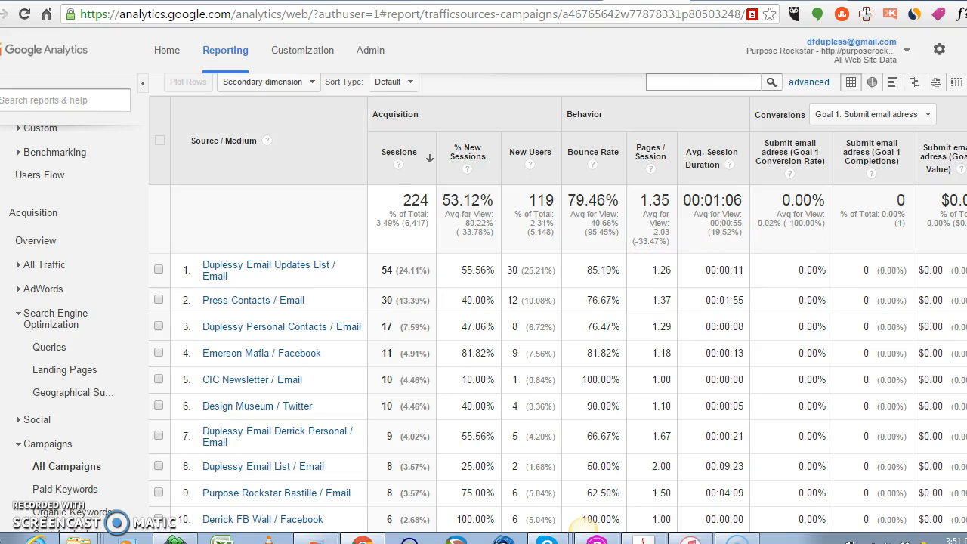
pyautogui.scroll(5, 582, 521)
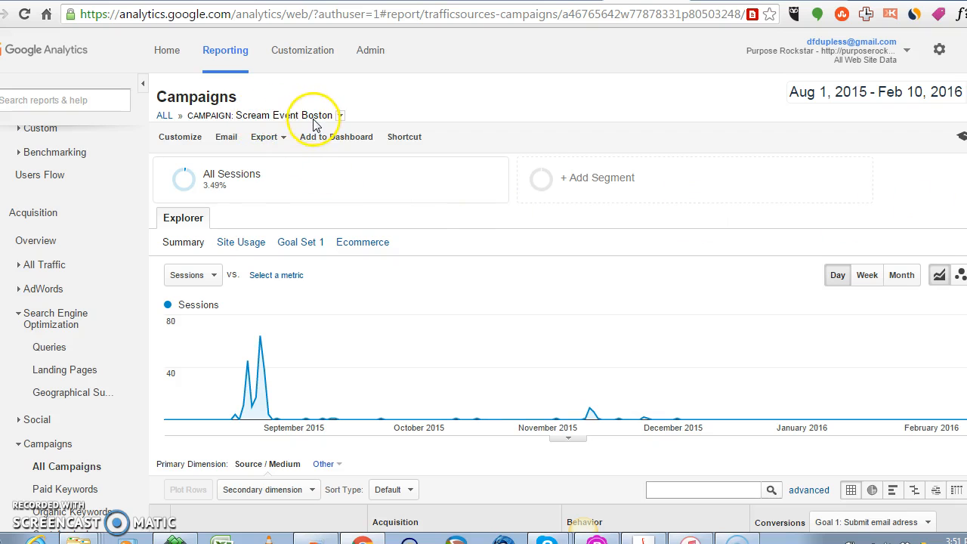
pyautogui.click(179, 0)
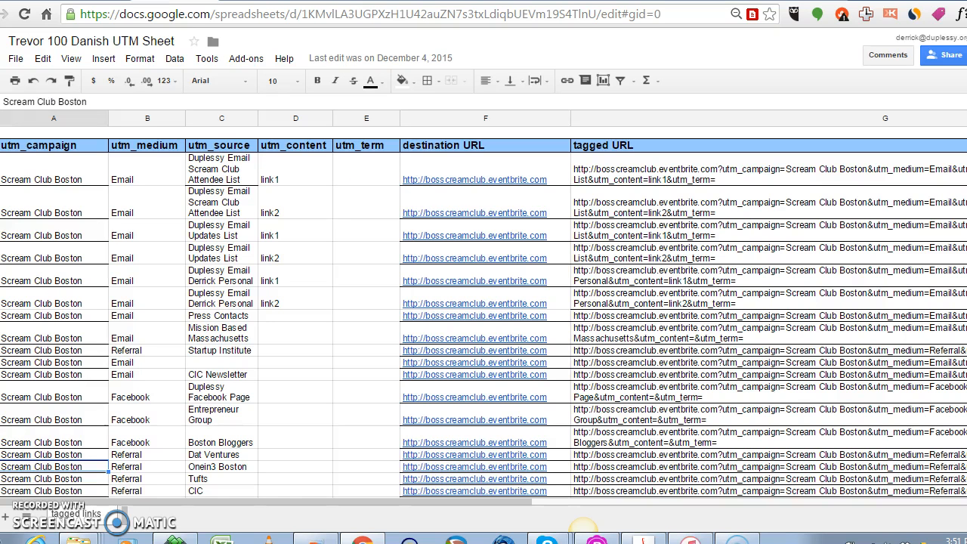
pyautogui.click(62, 181)
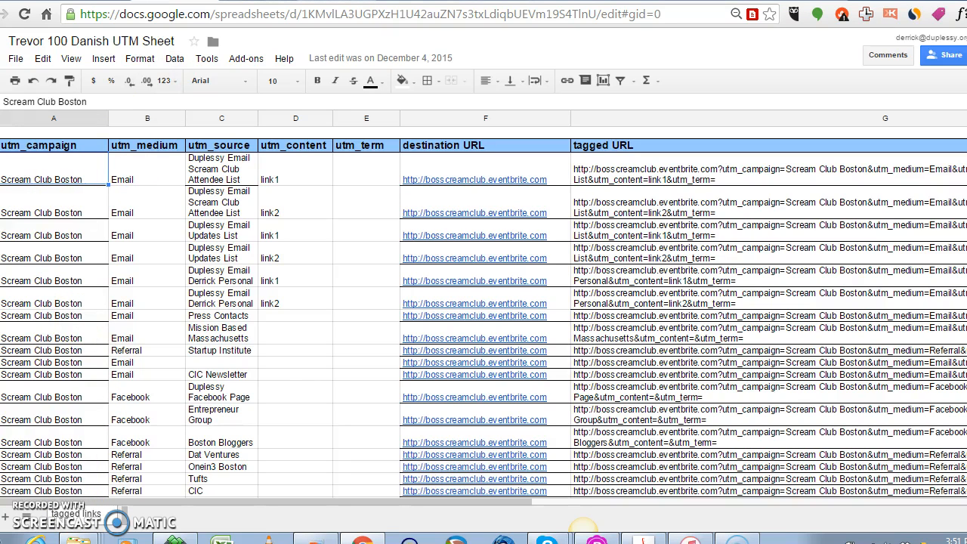
# - Switch back to Google Analytics and examine the source and medium table of the Scream Event Boston campaign
pyautogui.hotkey('ctrl', 'Tab')
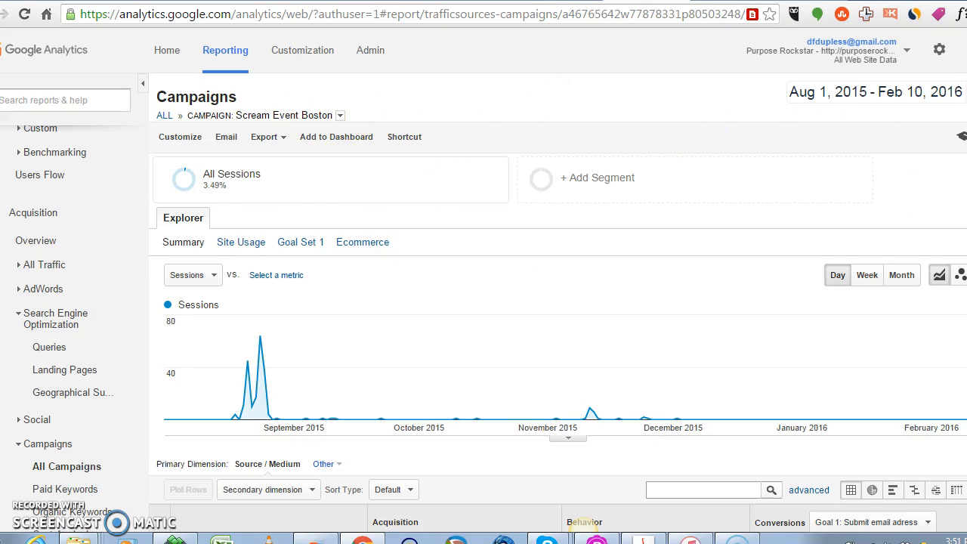
pyautogui.scroll(-5, 583, 522)
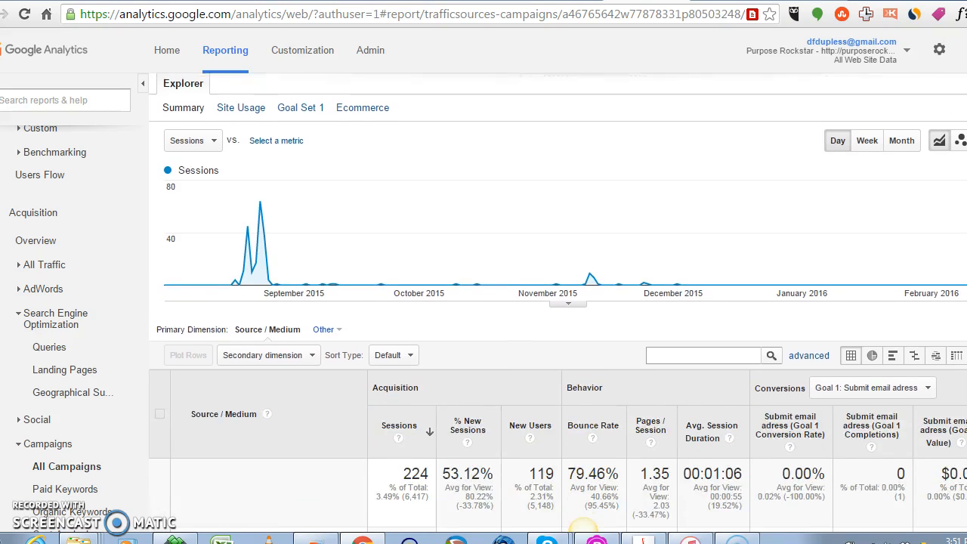
pyautogui.scroll(-1, 558, 302)
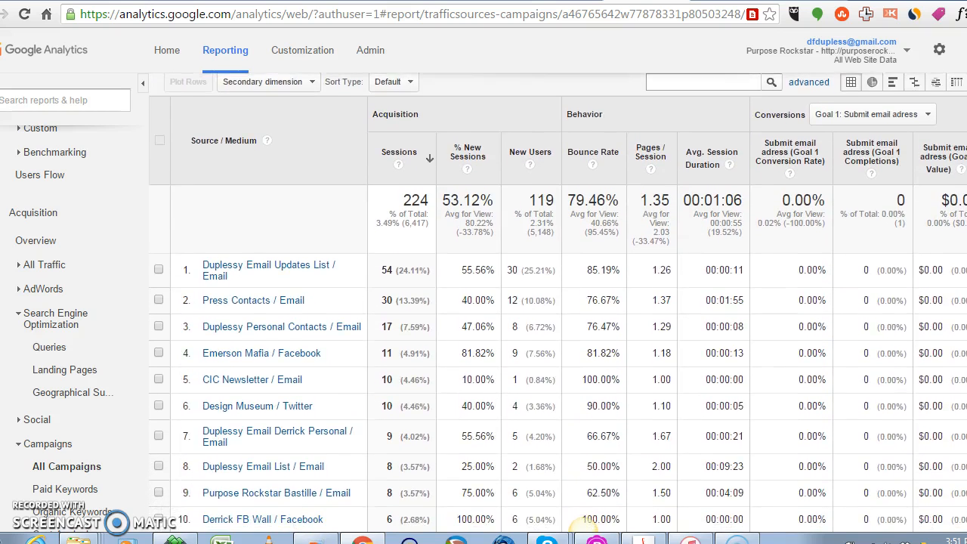